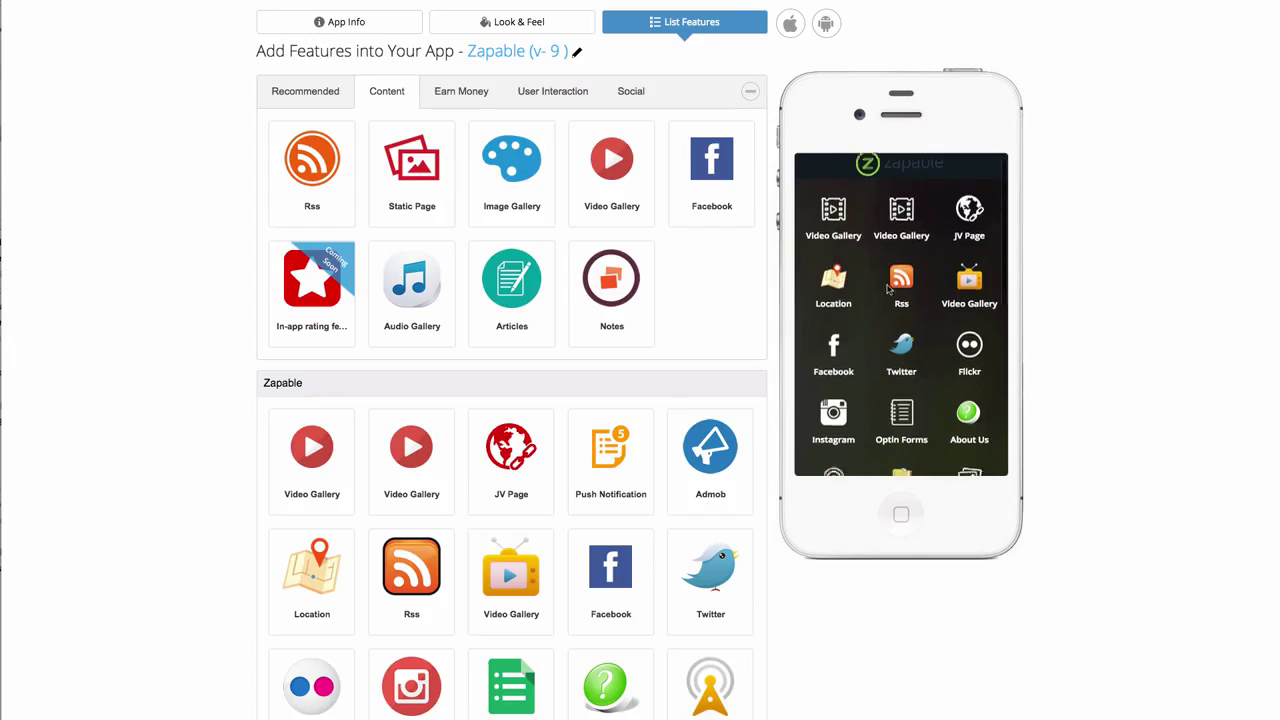
Scroll the phone preview's menu grid down until the Notes icon shows
scroll(892, 290, down, 2)
scroll(892, 290, down, 2)
scroll(892, 290, down, 1)
scroll(892, 290, down, 2)
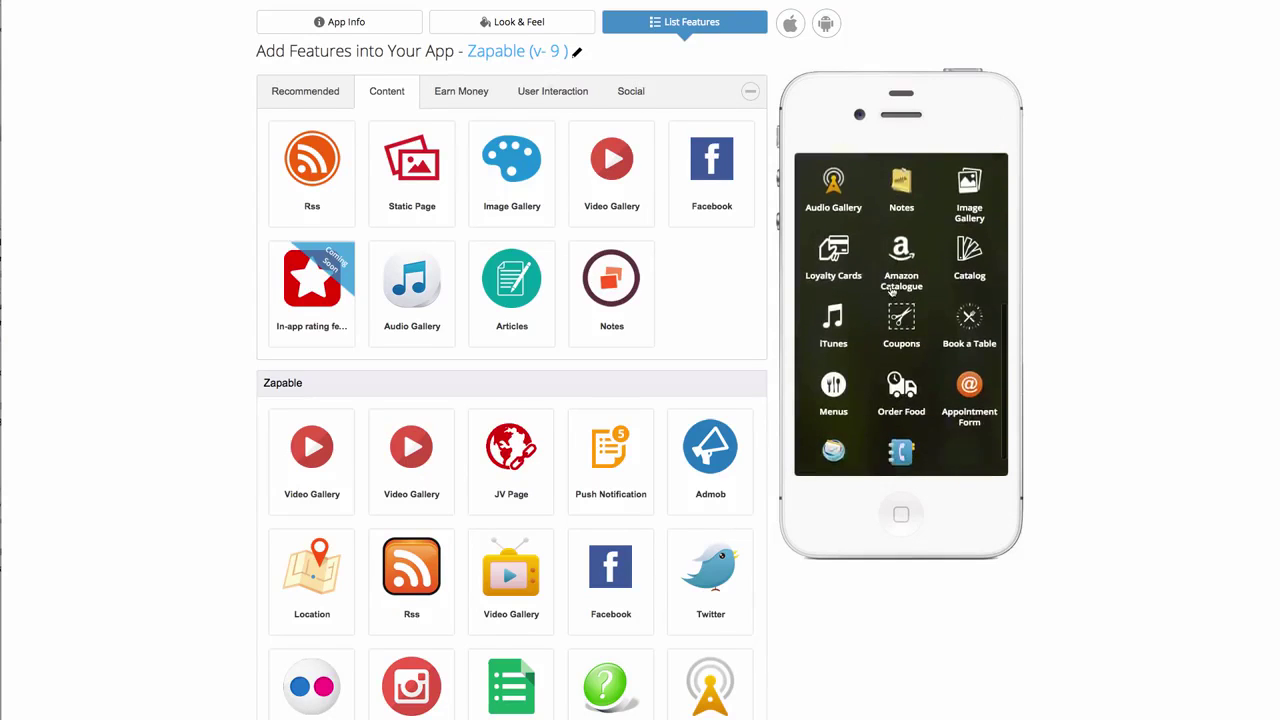
scroll(894, 290, down, 2)
scroll(897, 291, up, 3)
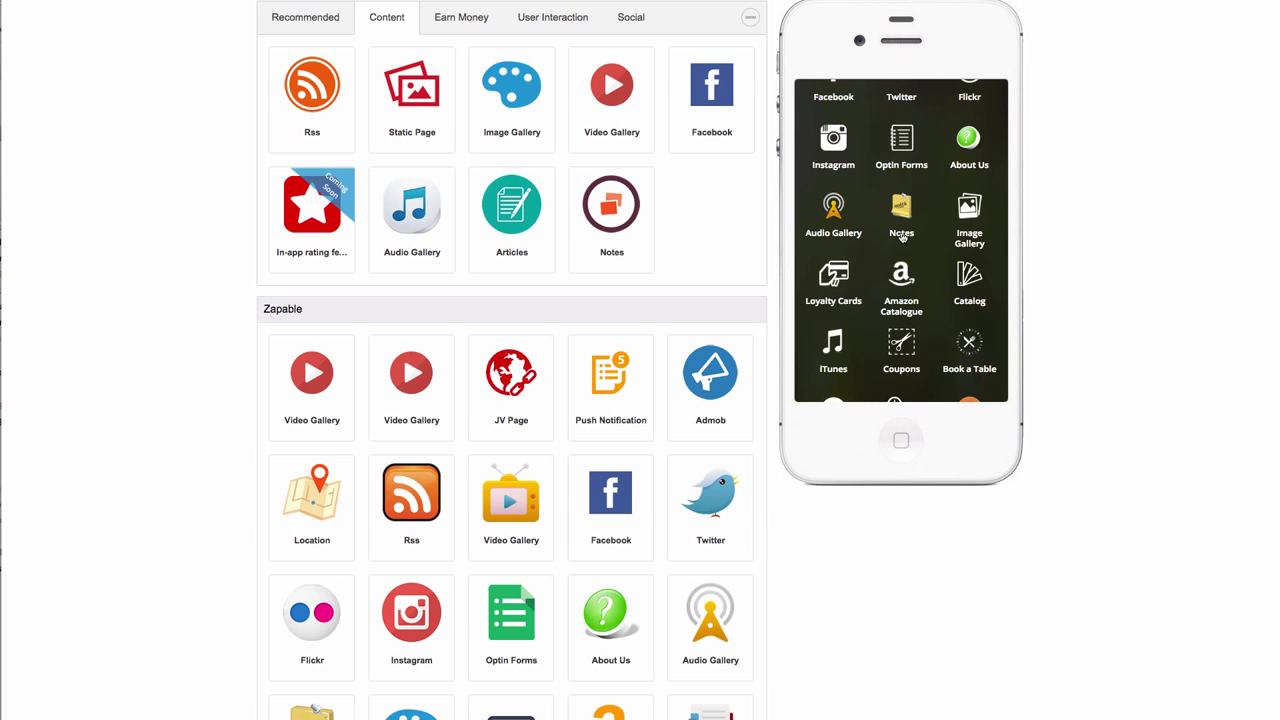
Open the Notes screen in the enlarged phone preview
click(905, 236)
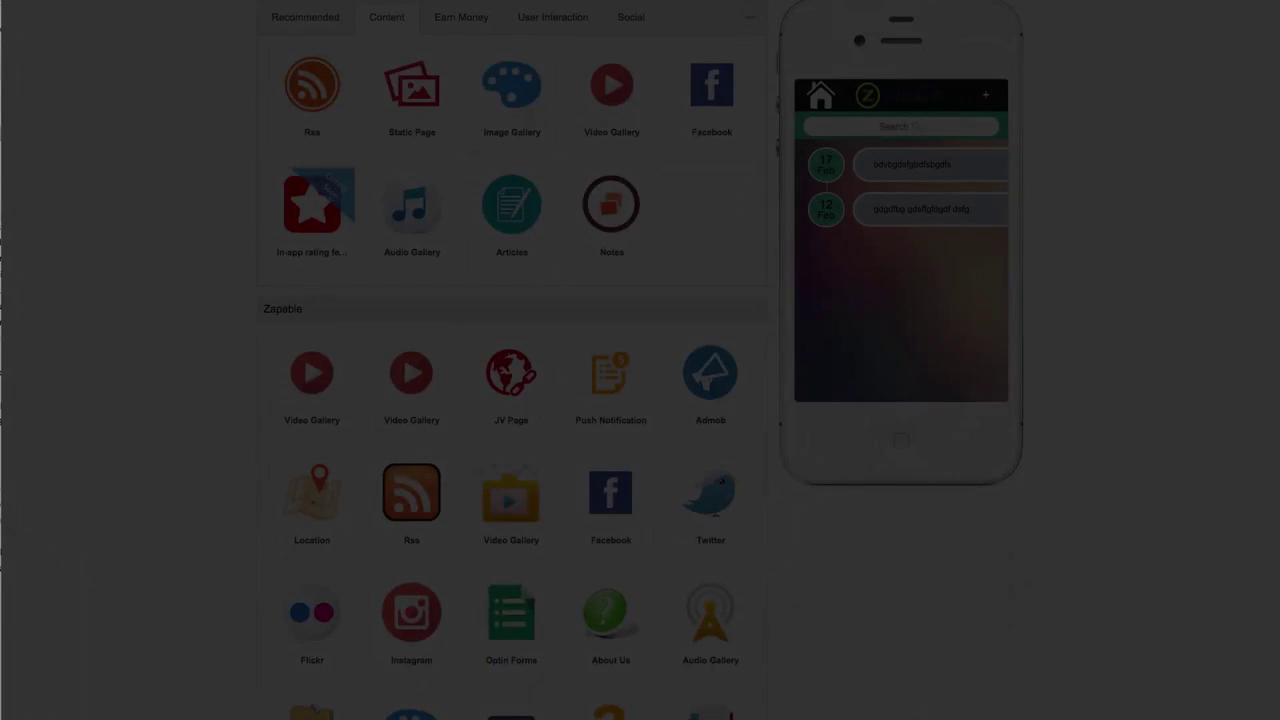
scroll(664, 263, down, 1)
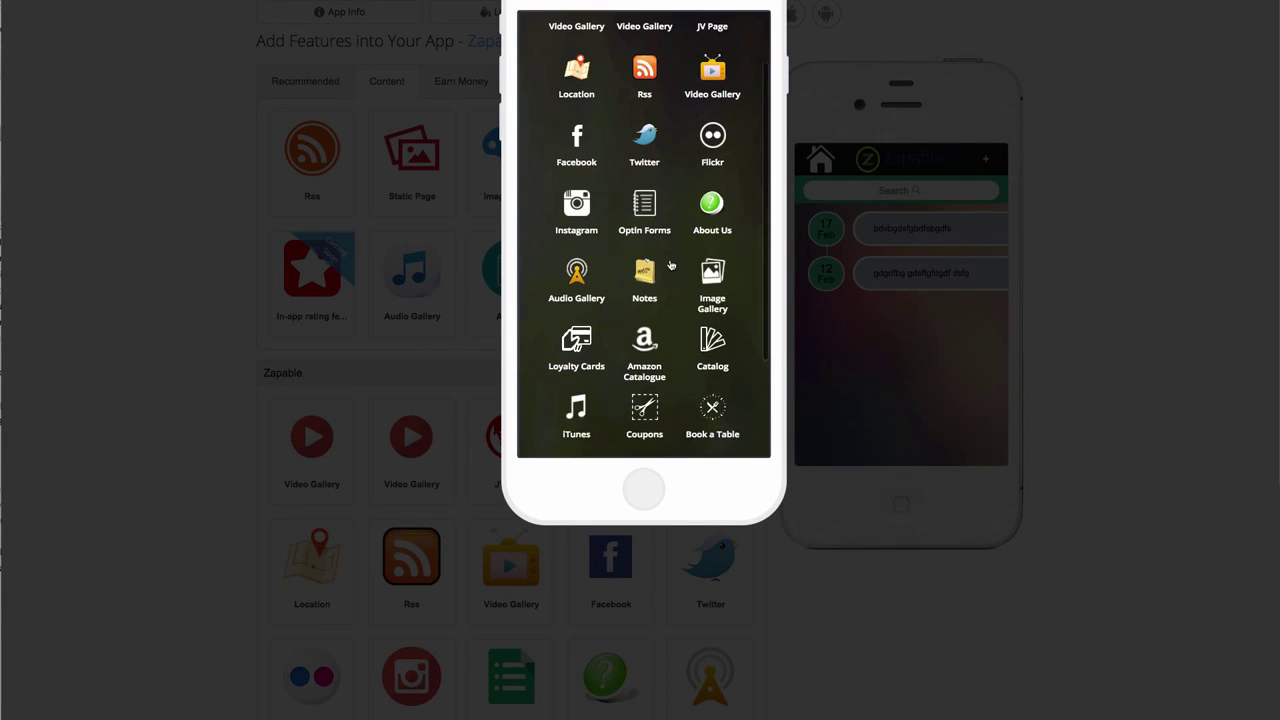
click(649, 272)
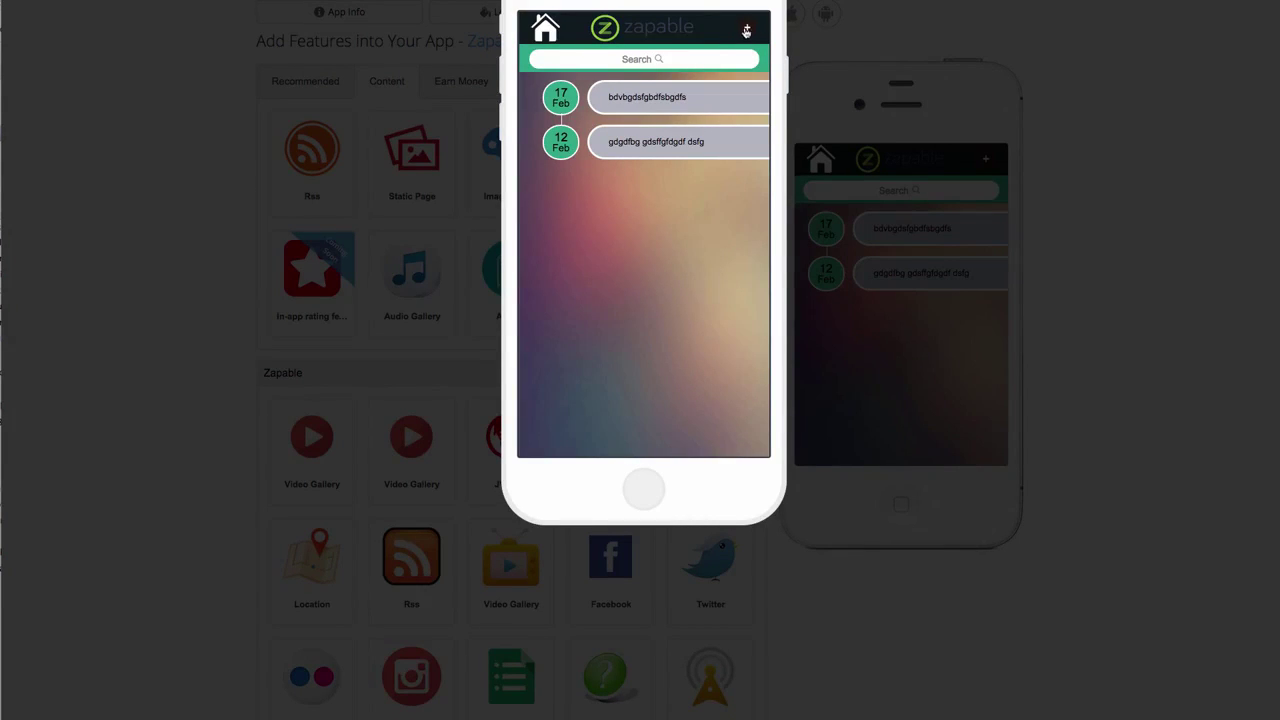
Add and save a note reading 'dddd', then close the enlarged preview
click(747, 30)
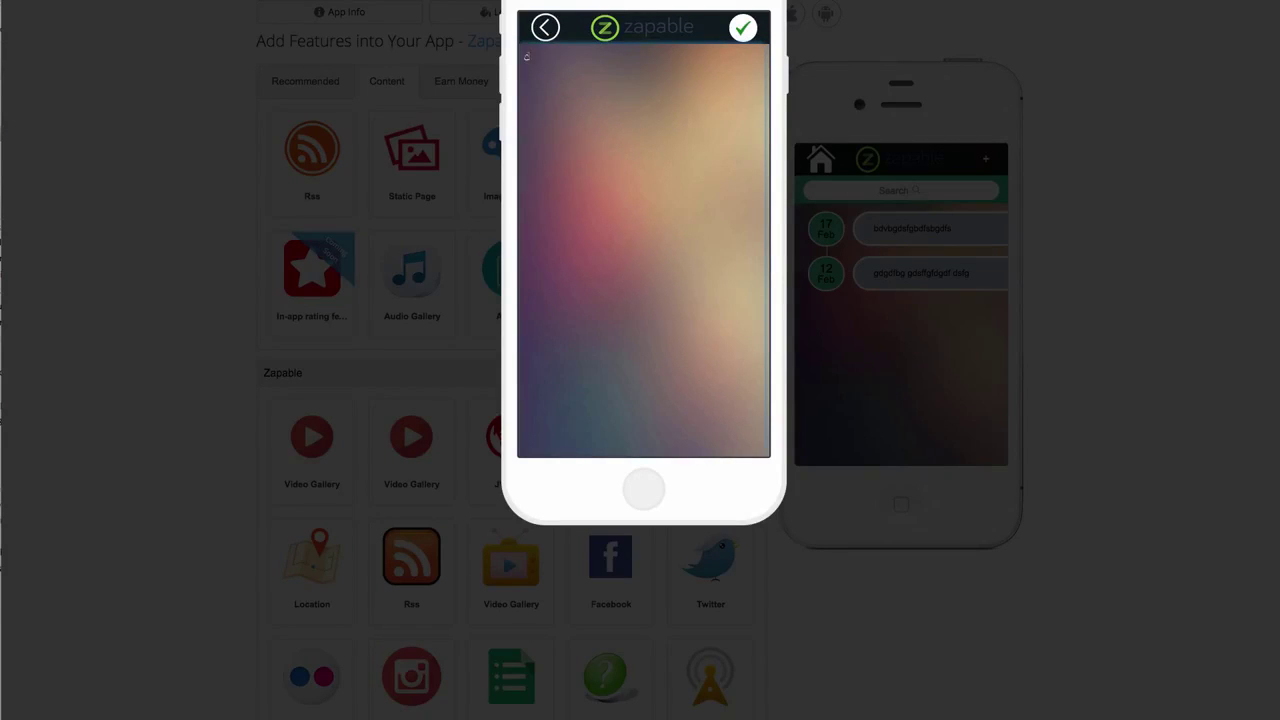
text(dddd)
click(750, 30)
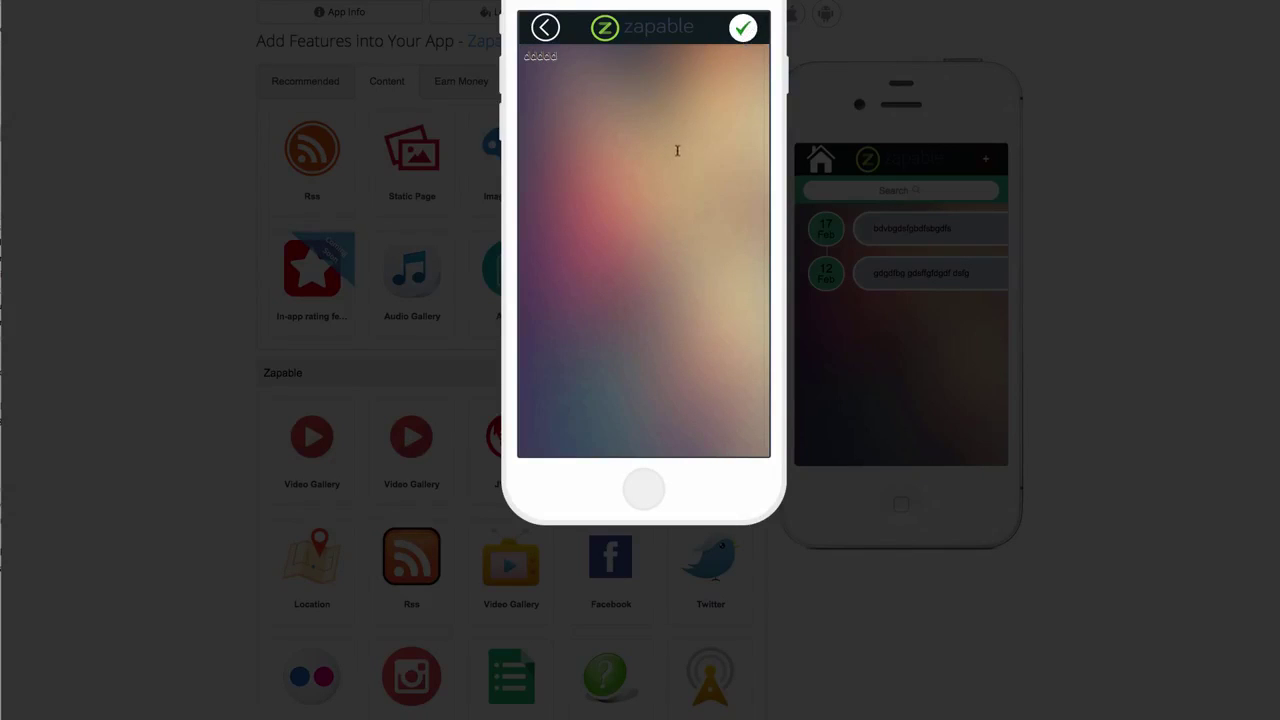
click(552, 31)
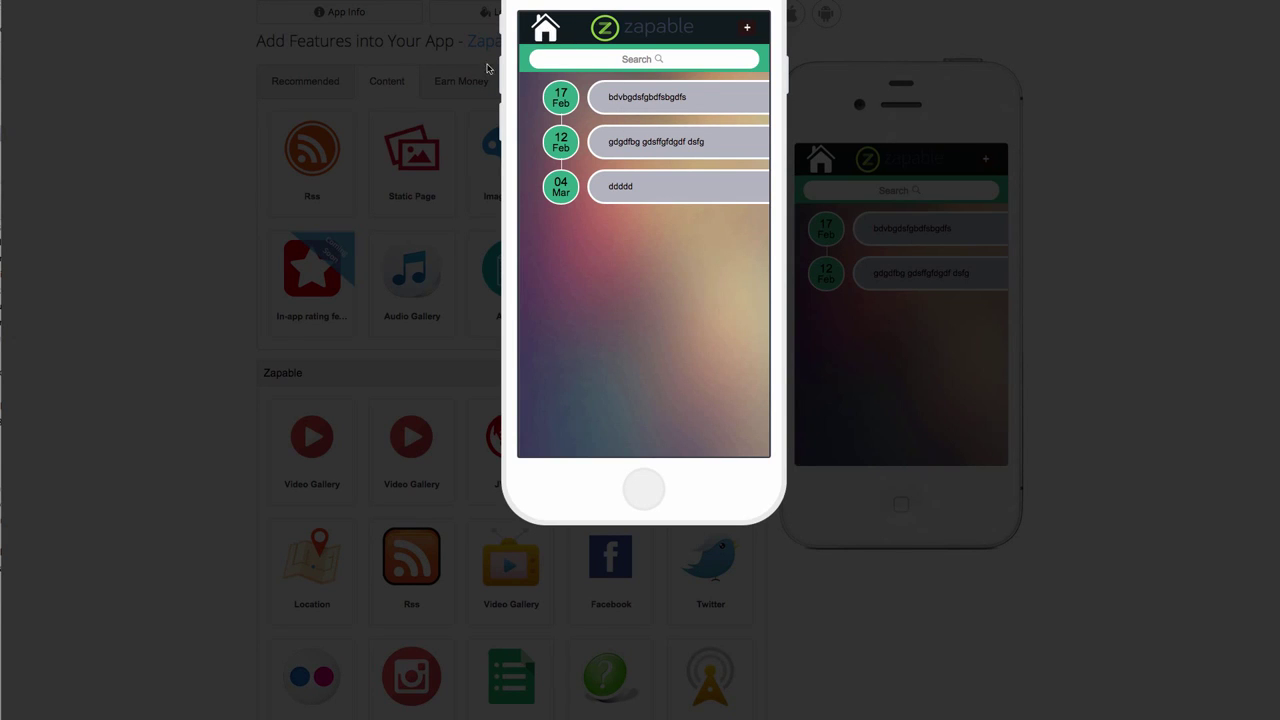
click(149, 271)
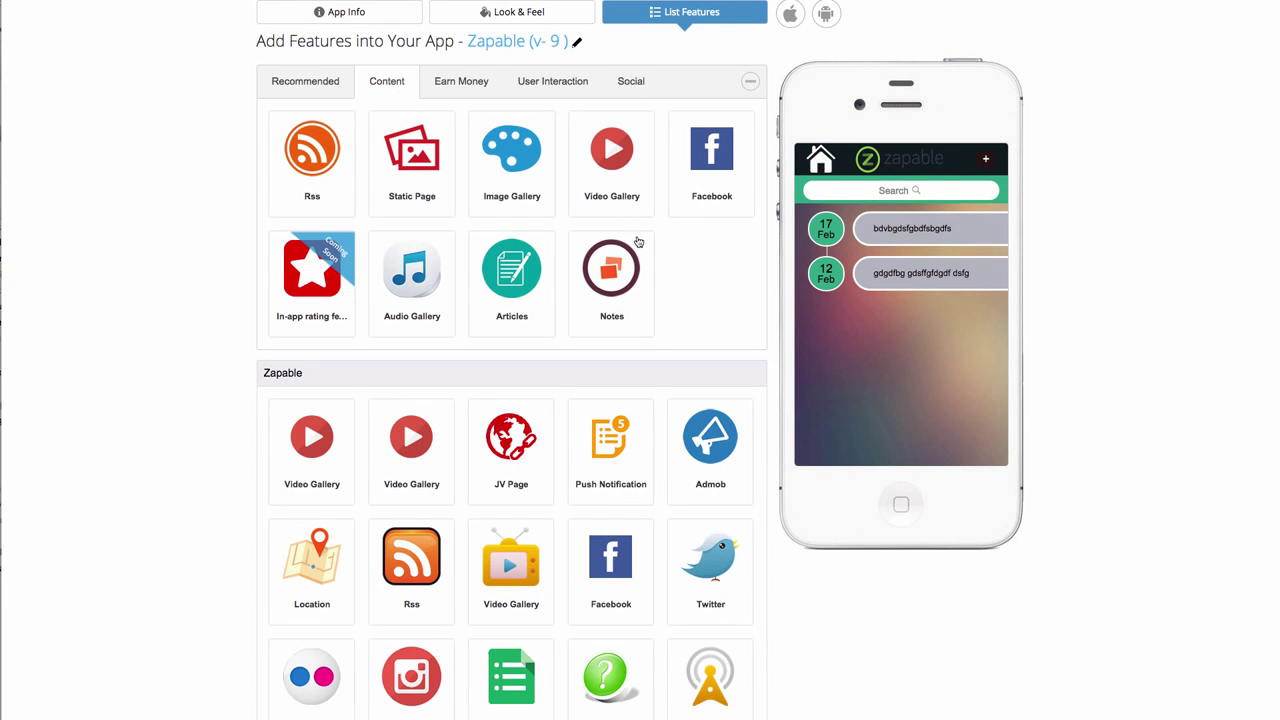
Edit the Notes tile, advance five layouts to the pink dated list, and save
mouse_move(611, 277)
scroll(672, 262, down, 5)
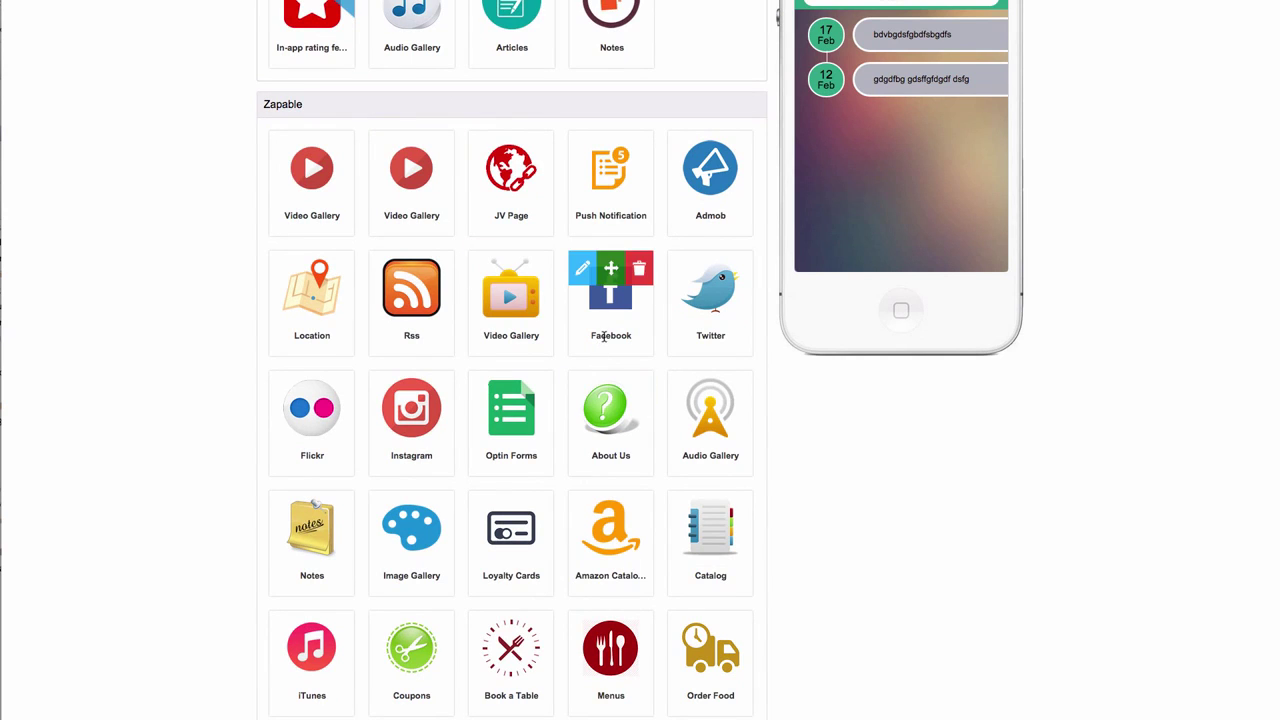
scroll(620, 368, down, 2)
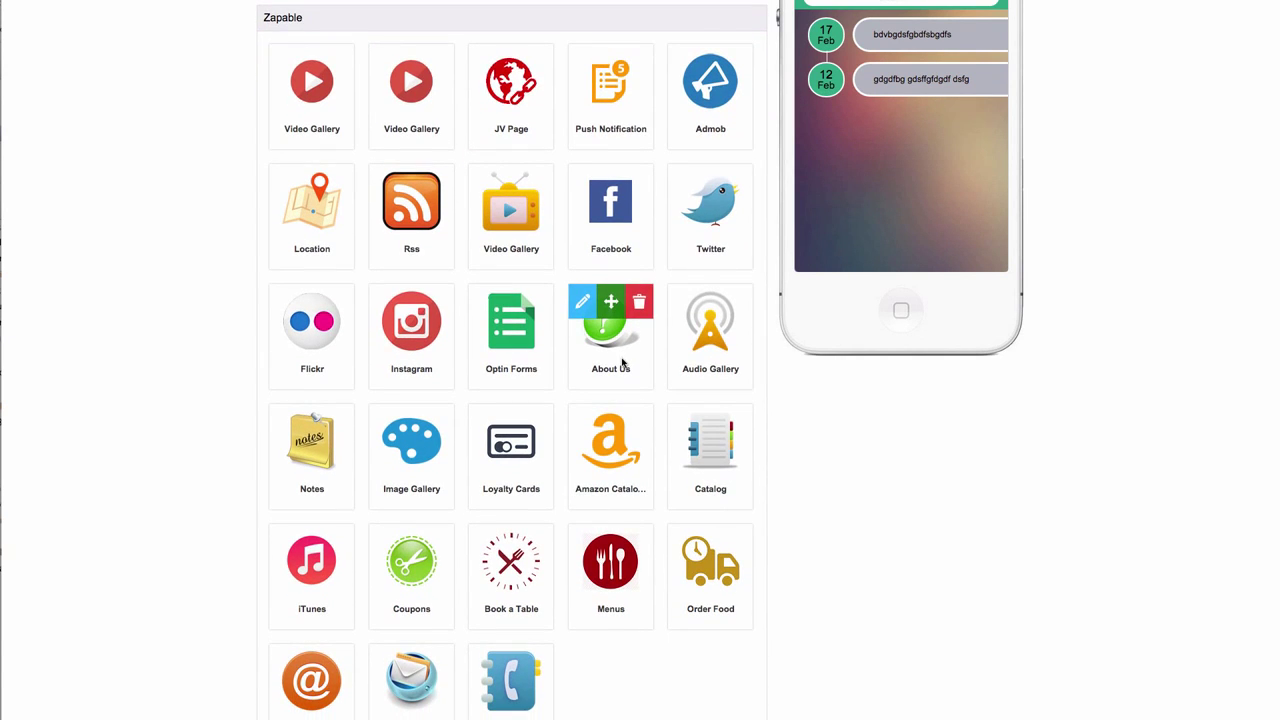
click(282, 424)
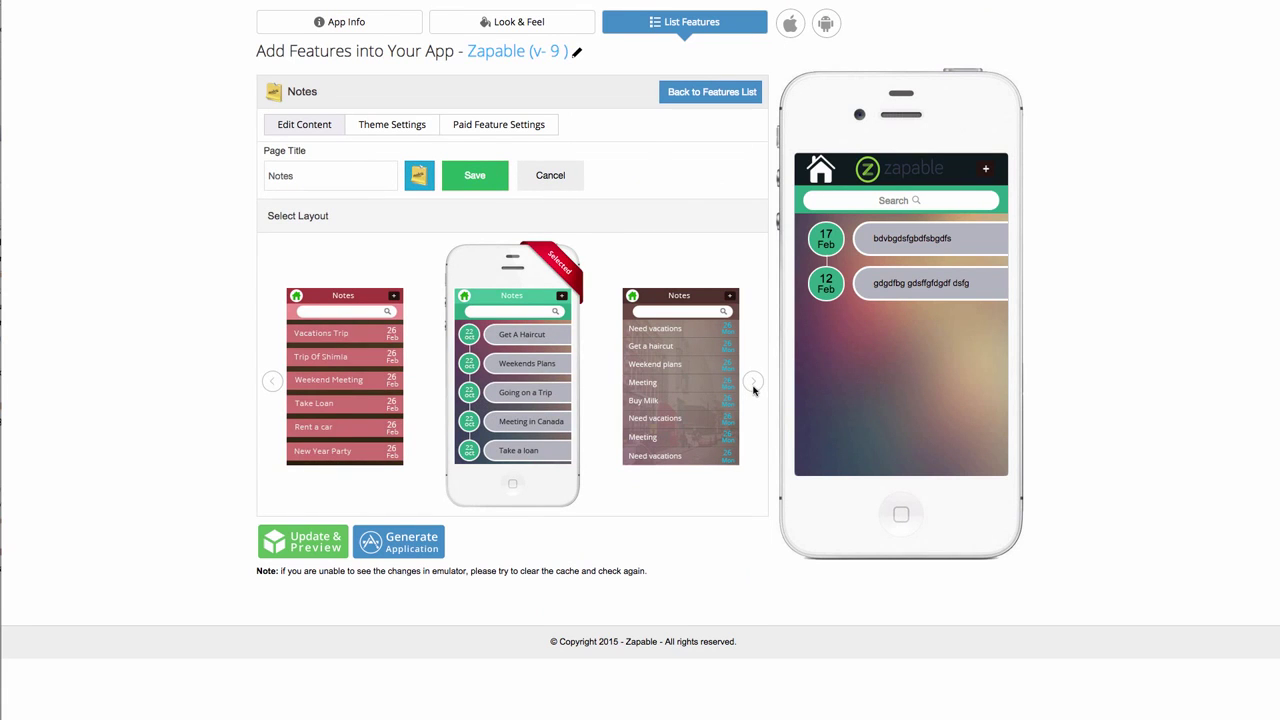
click(753, 383)
click(753, 383)
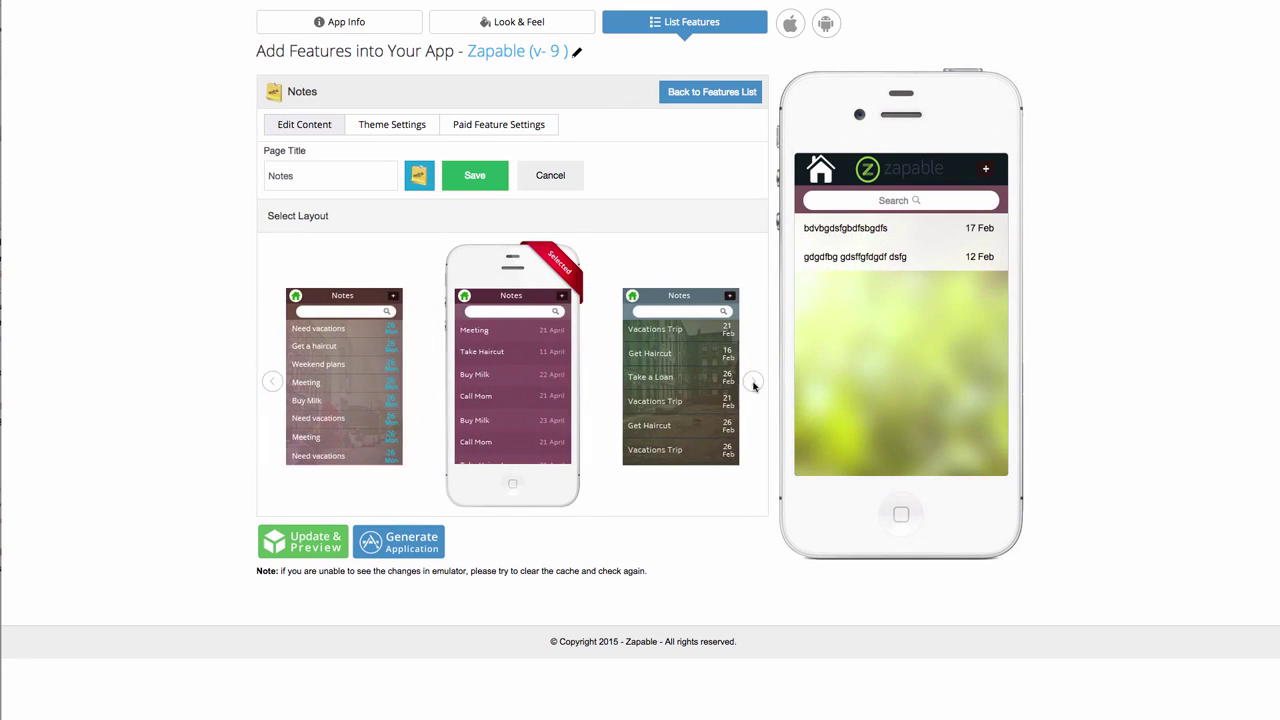
click(753, 383)
click(753, 384)
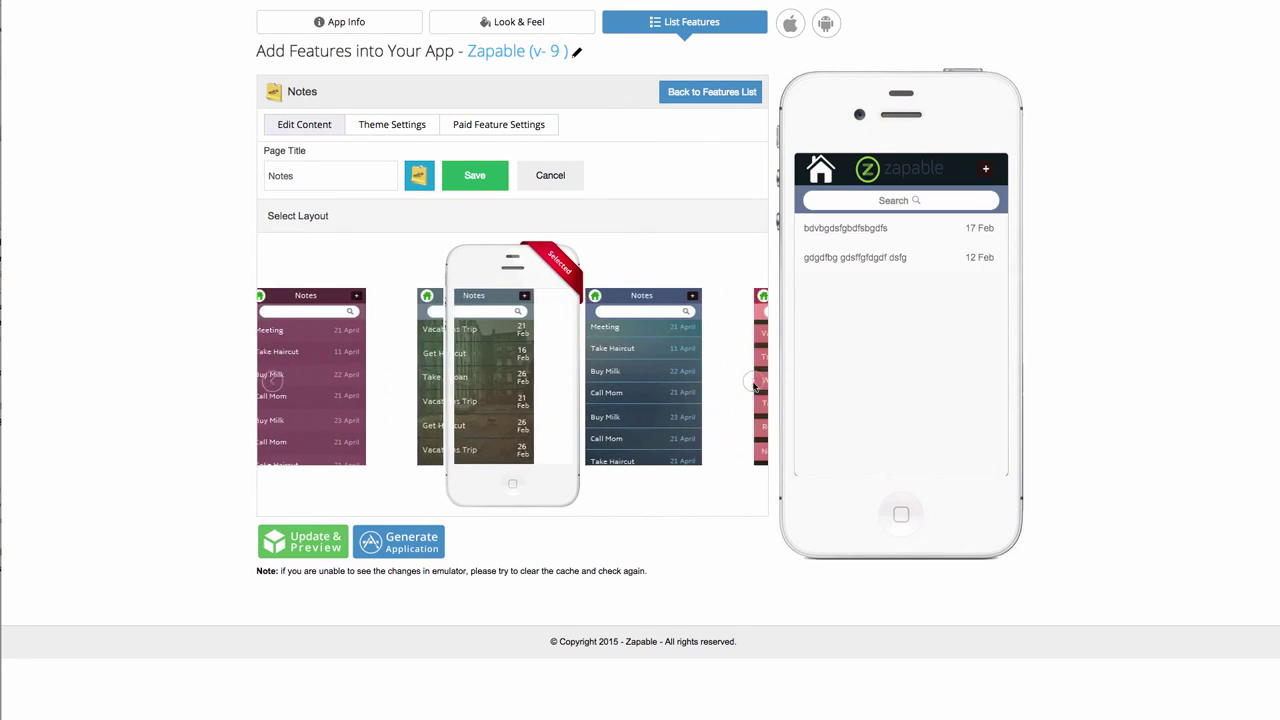
click(753, 384)
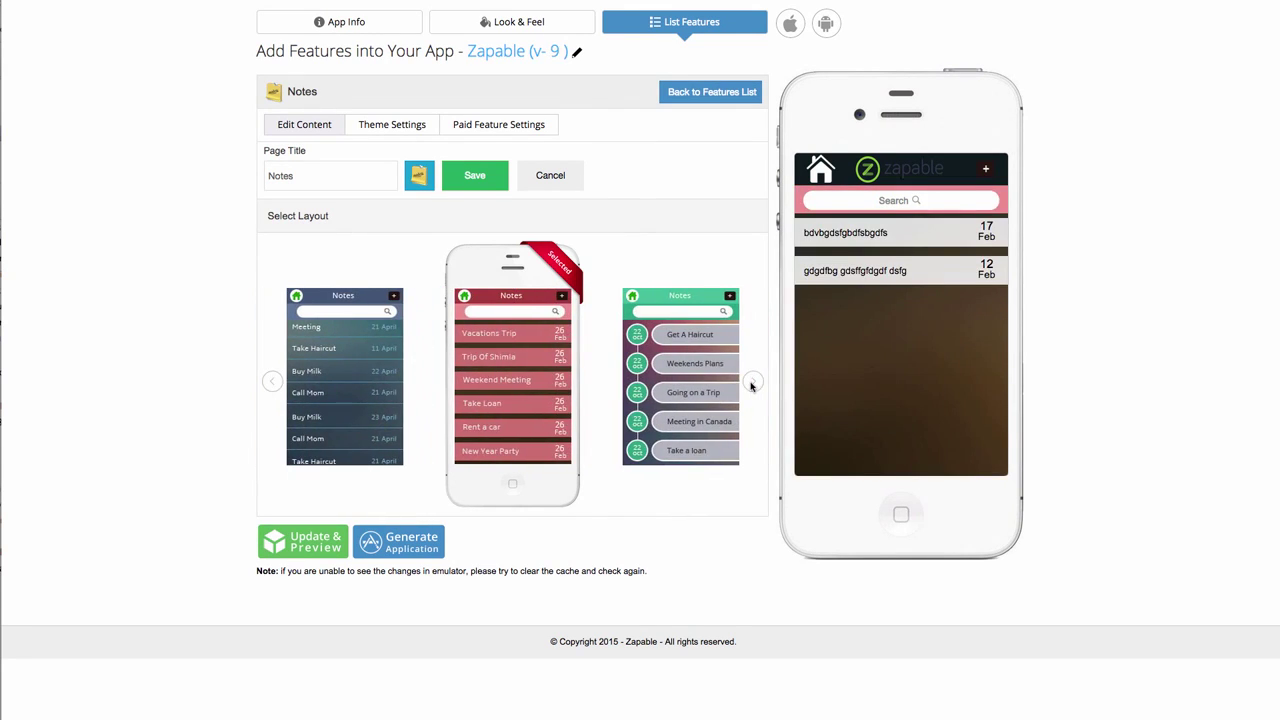
click(474, 178)
mouse_move(610, 455)
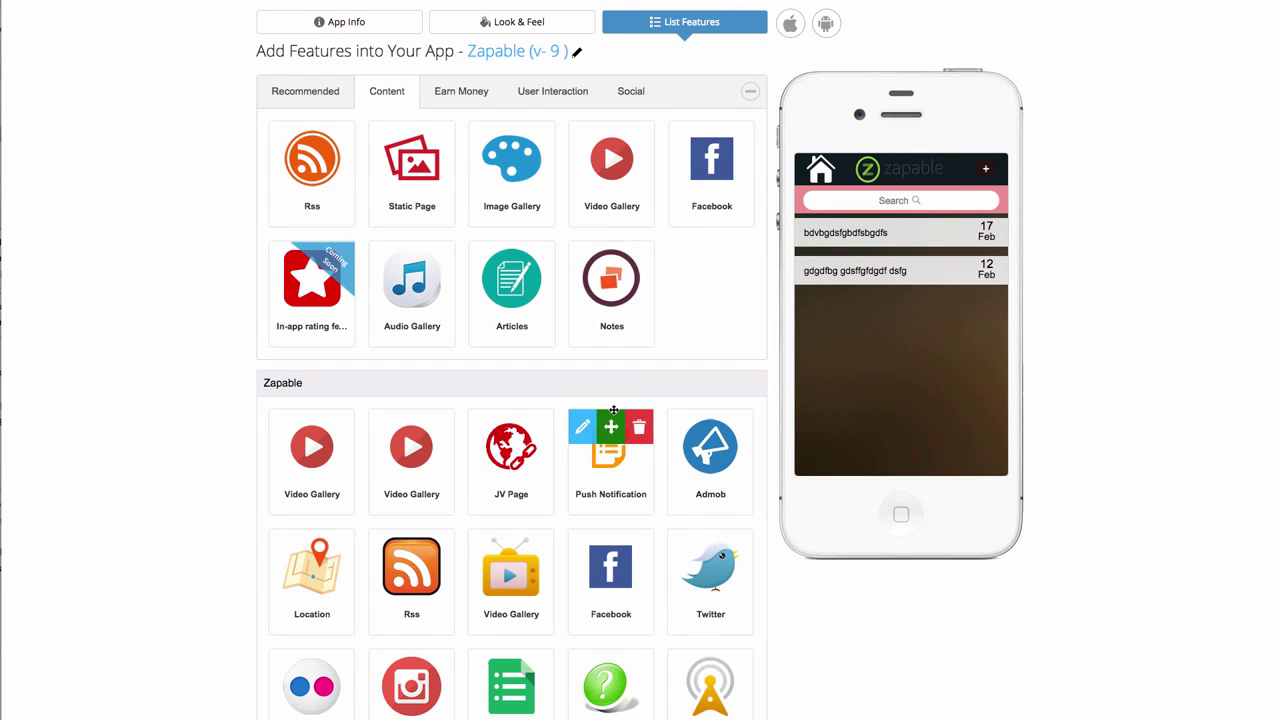
scroll(610, 420, down, 2)
scroll(612, 415, down, 3)
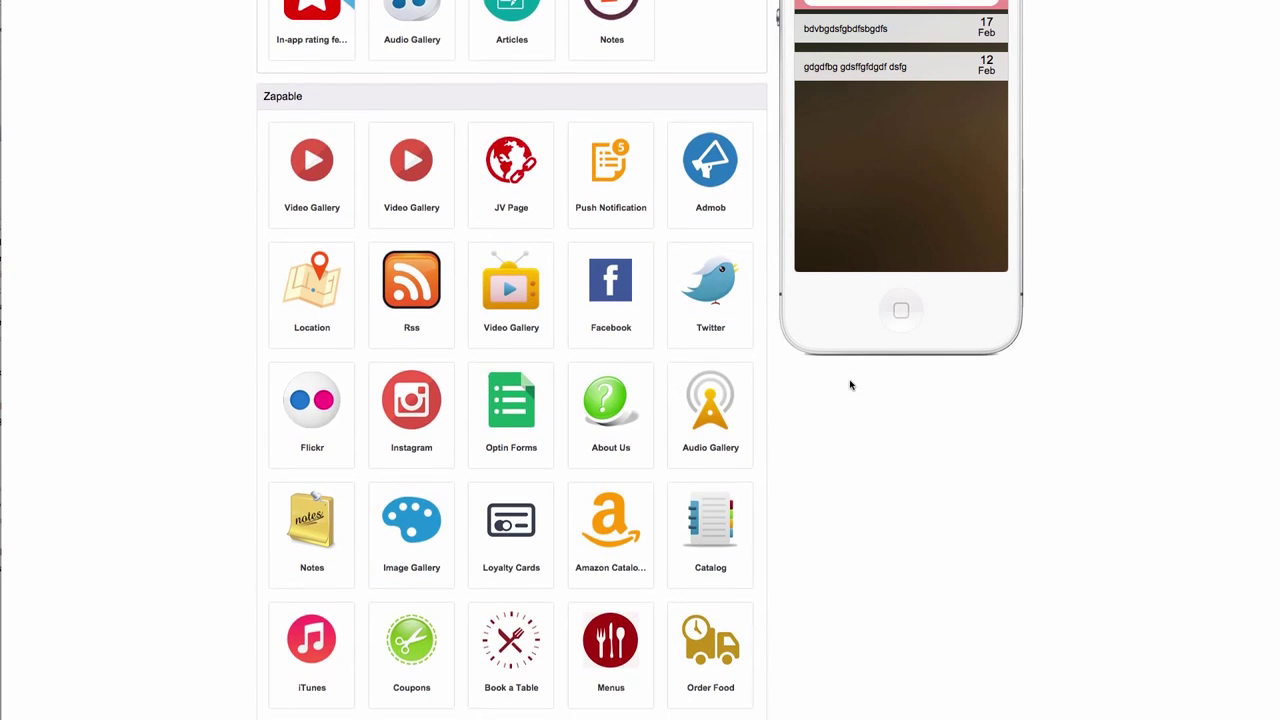
scroll(851, 246, up, 3)
scroll(760, 262, up, 2)
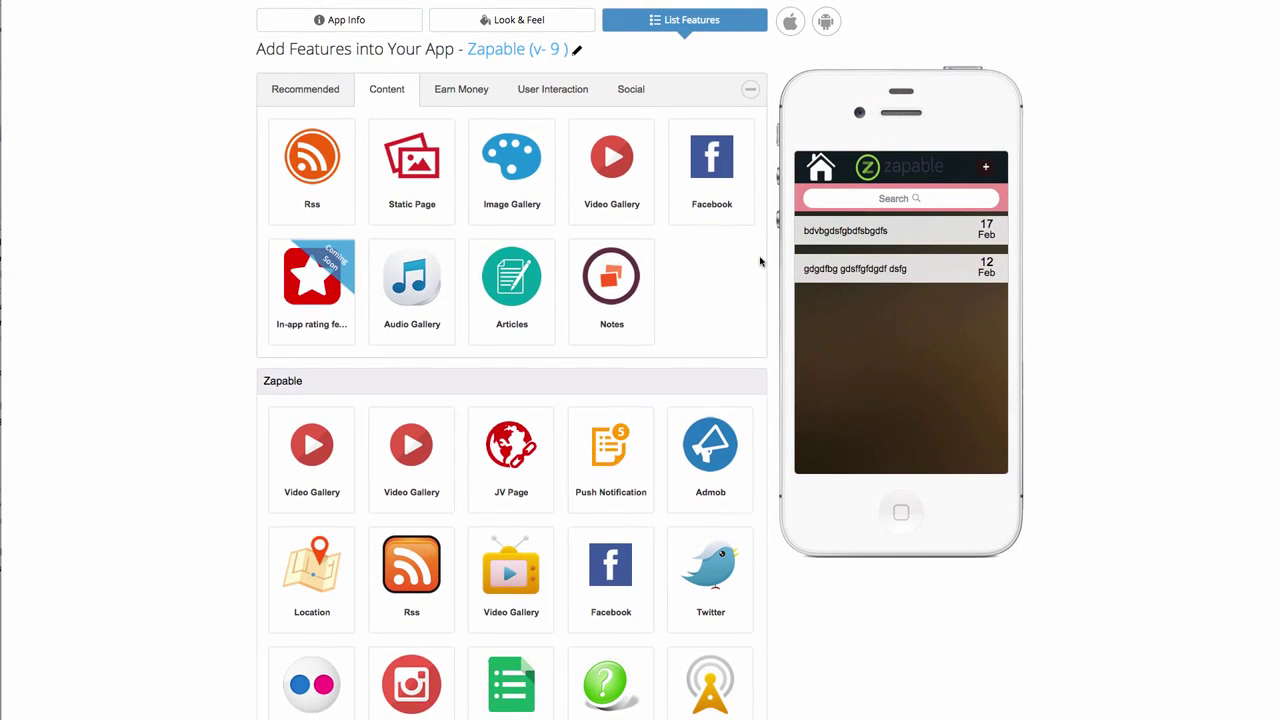